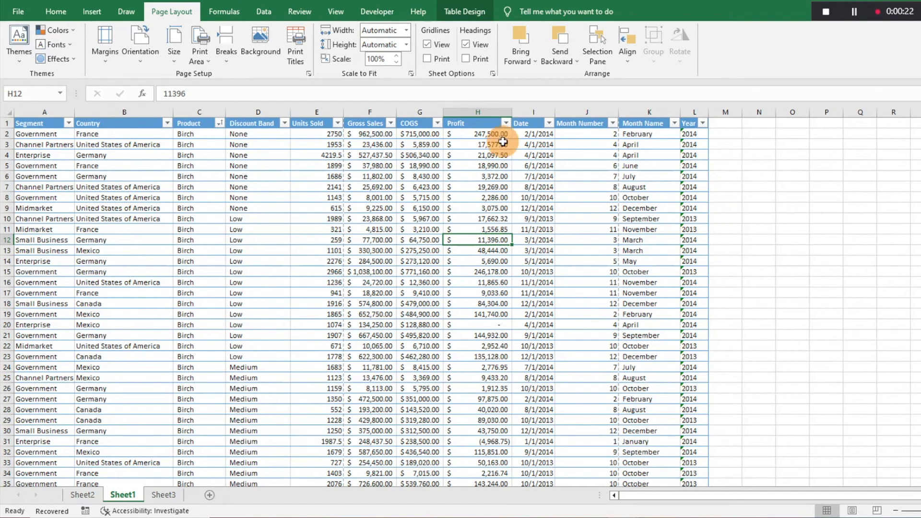
- Open the print preview of Sheet1 and examine its first two pages
click(104, 155)
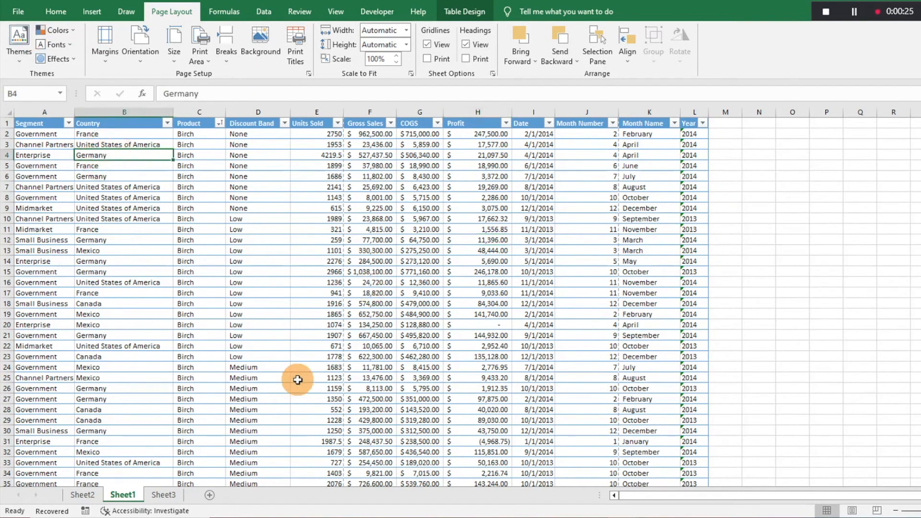
scroll(298, 379, down, 15)
scroll(299, 379, up, 15)
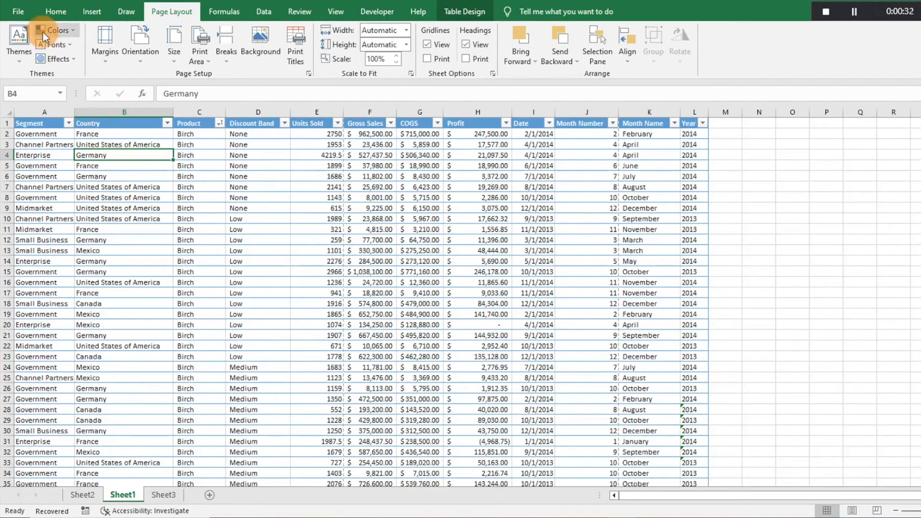
click(18, 11)
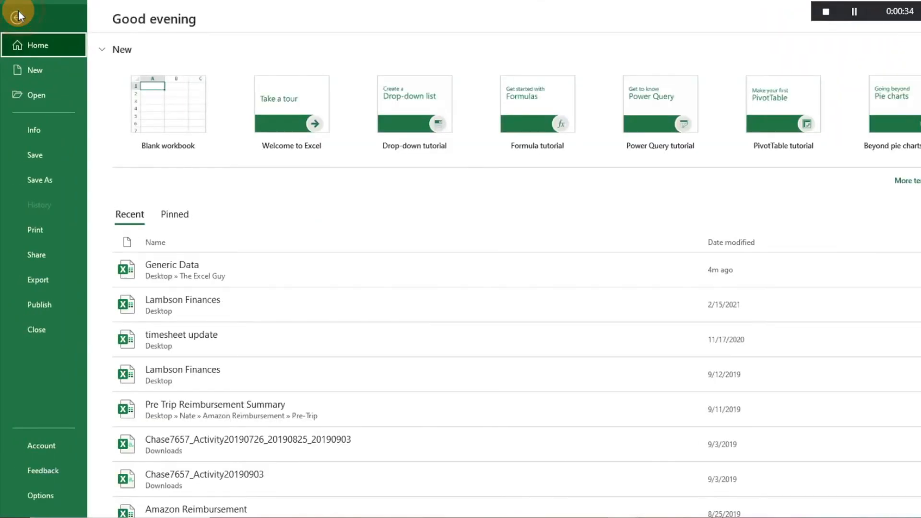
click(54, 232)
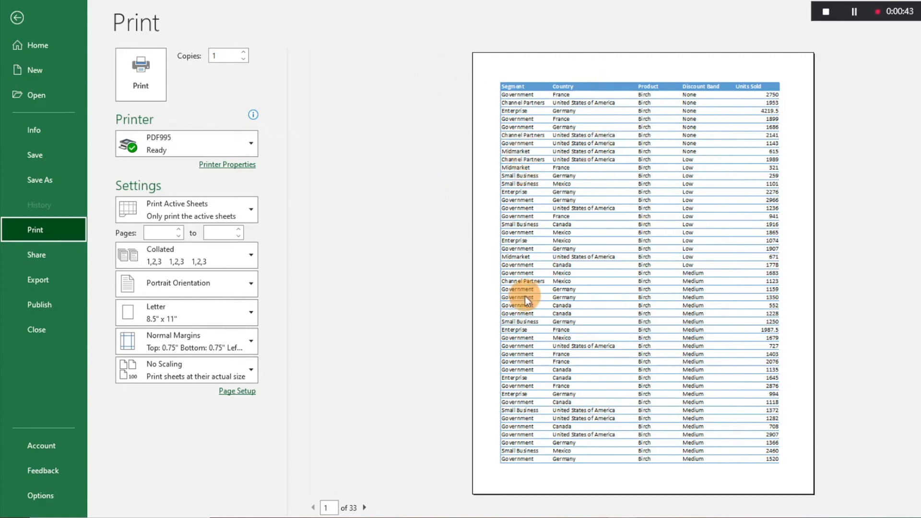
click(365, 508)
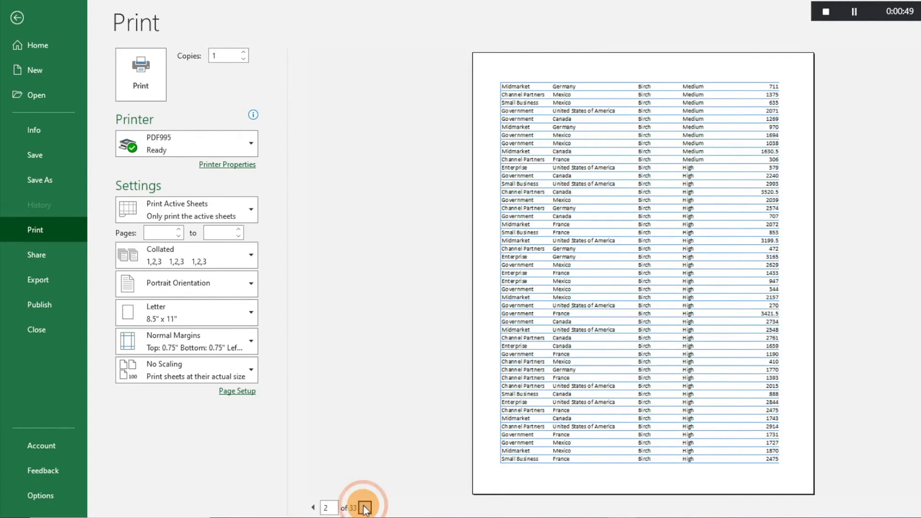
click(367, 456)
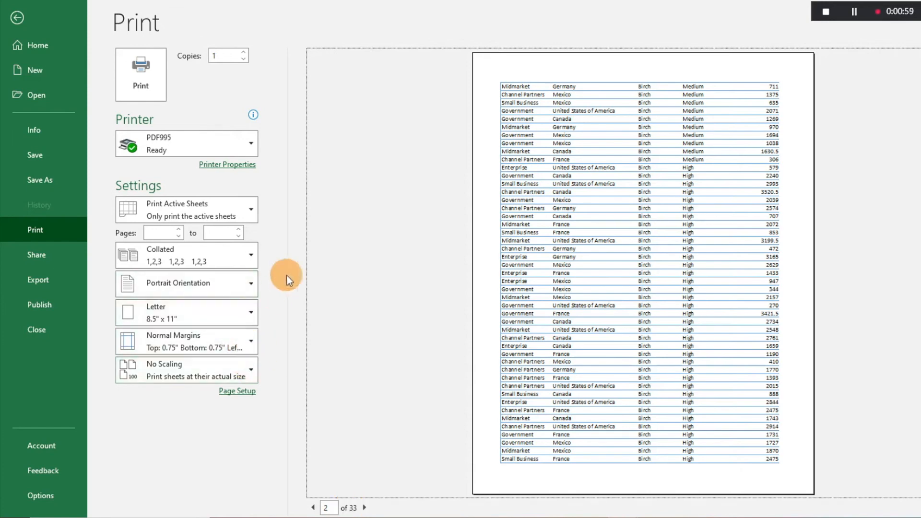
click(251, 211)
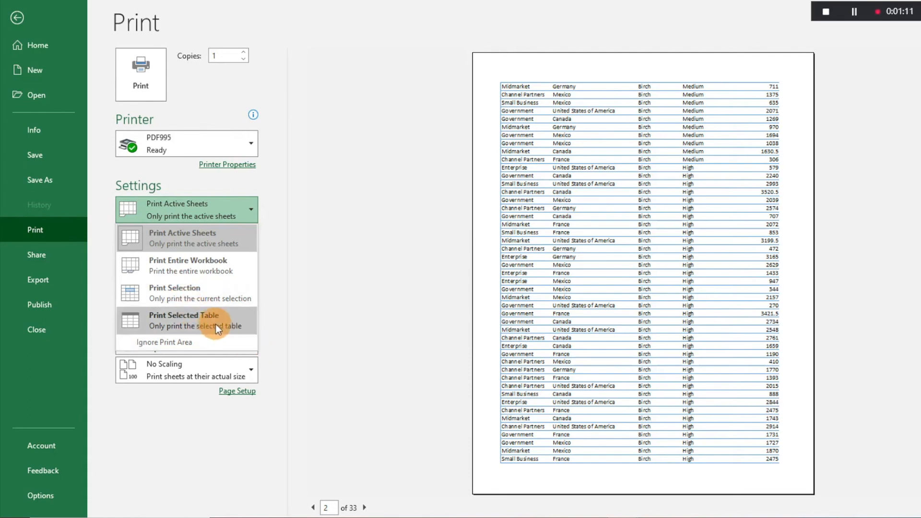
click(275, 324)
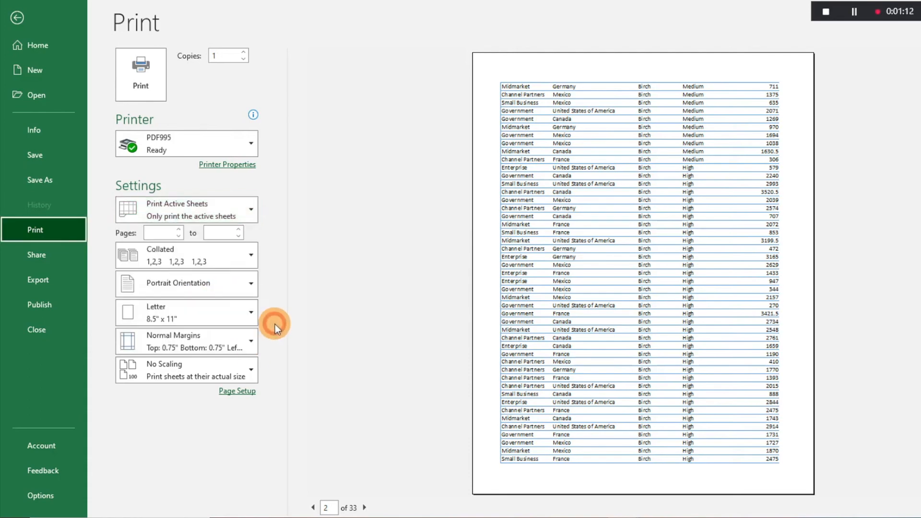
click(241, 291)
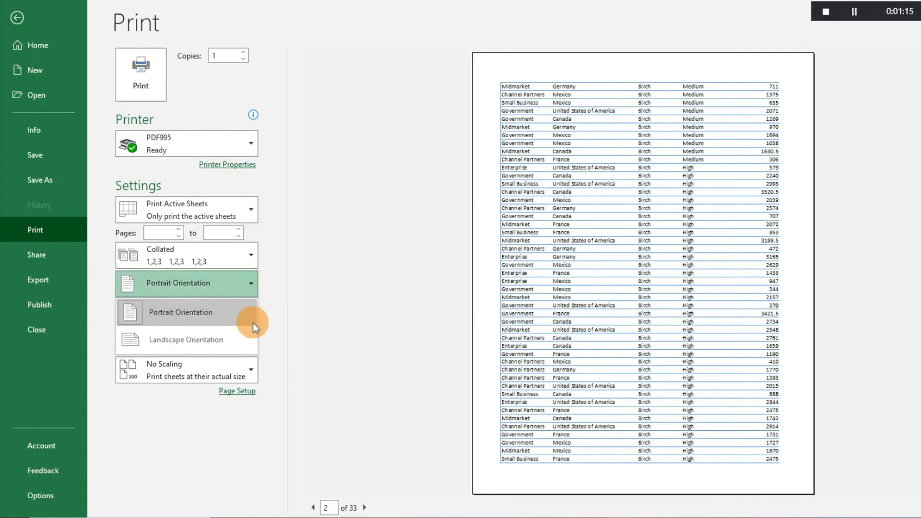
click(277, 338)
click(249, 311)
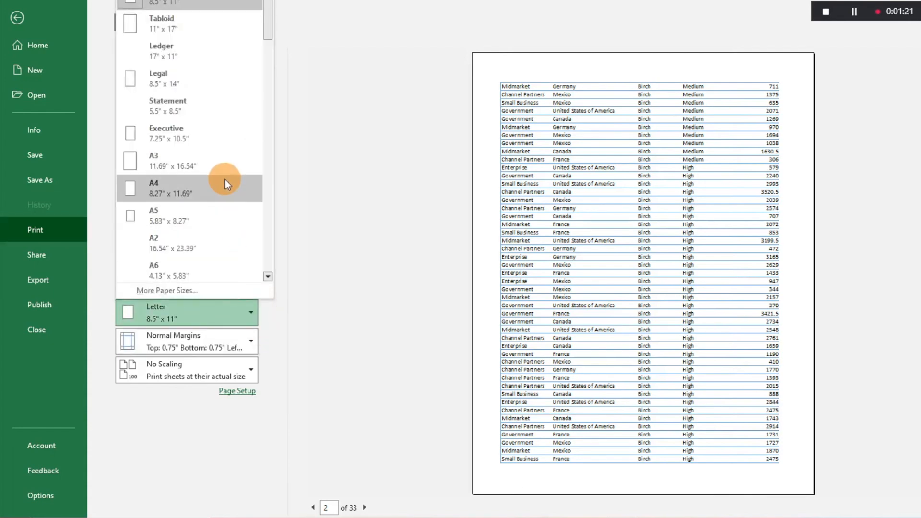
click(272, 362)
- Set the print margins of the sheet to Narrow
click(250, 343)
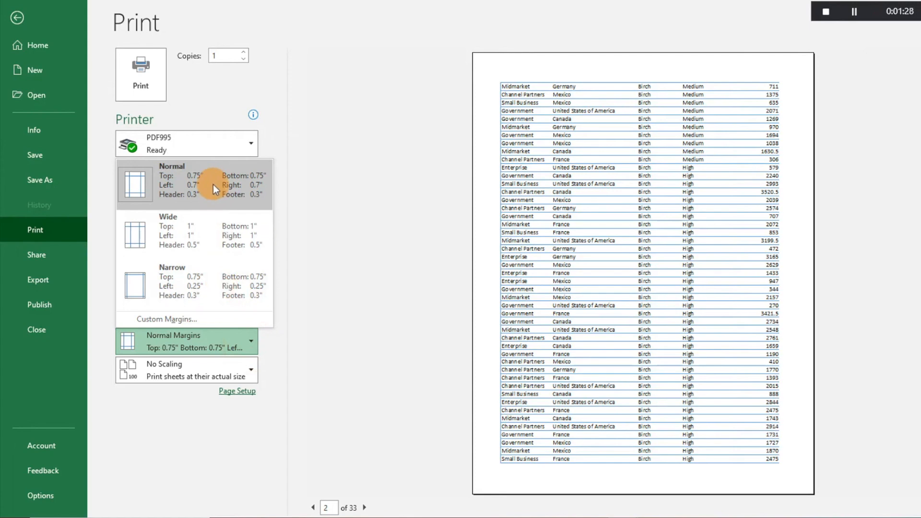
click(205, 282)
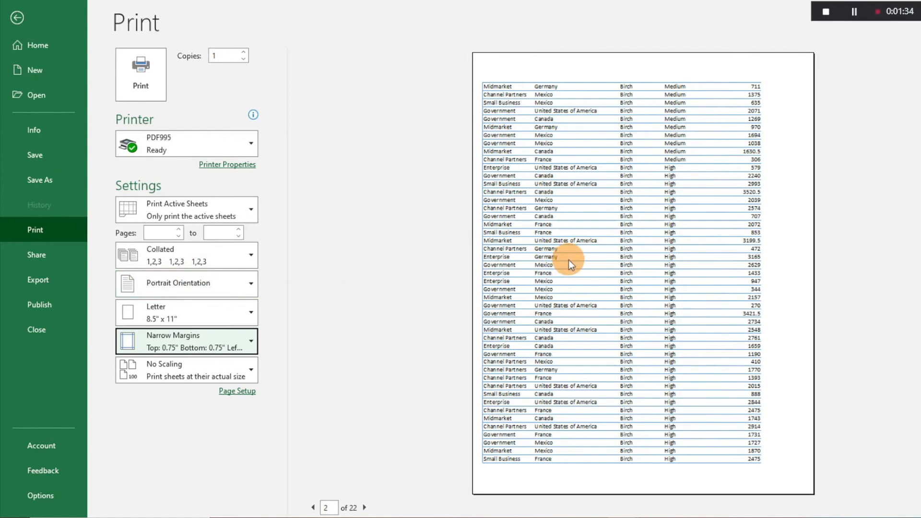
- Set the print scaling to Fit Sheet on One Page and check the first page of the preview
click(241, 369)
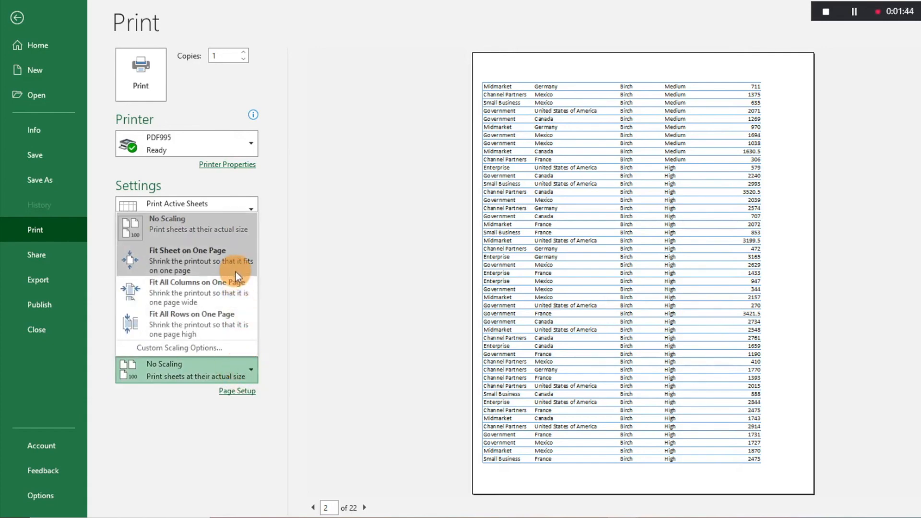
click(215, 264)
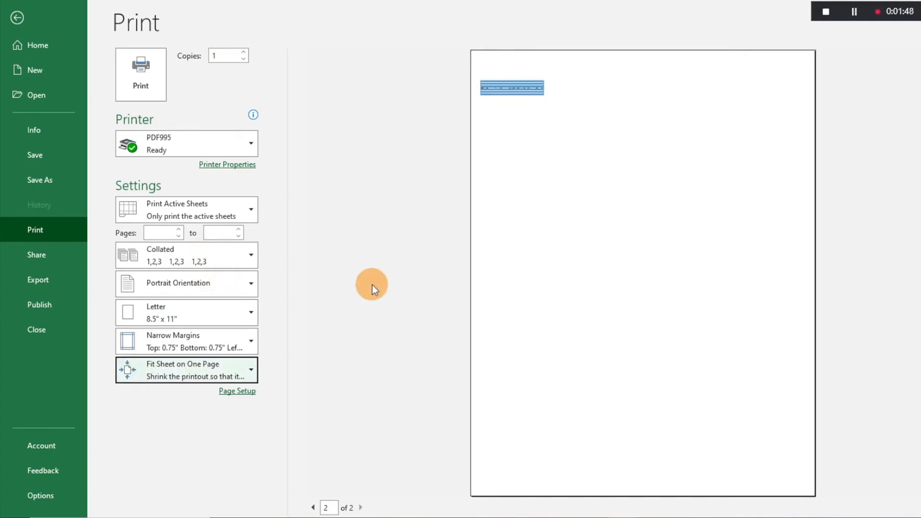
click(313, 508)
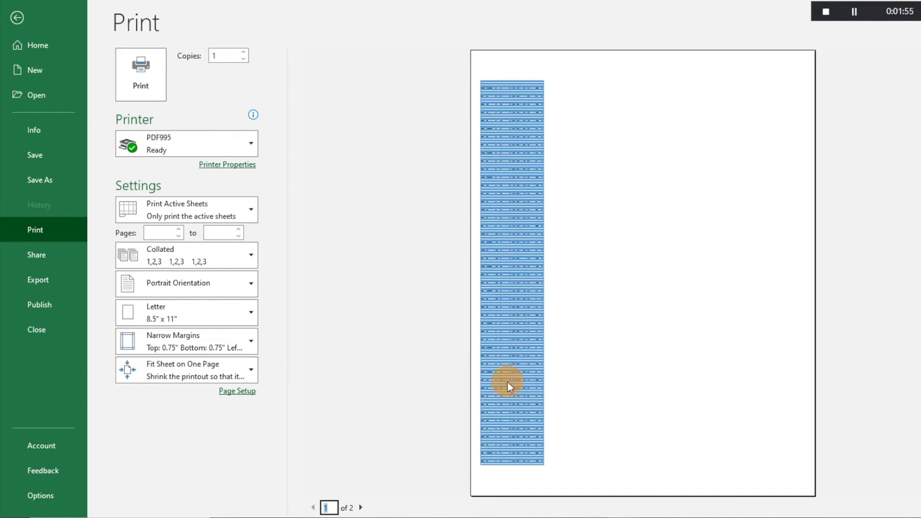
- Set the print scaling to Fit All Columns on One Page and page through the preview
click(229, 370)
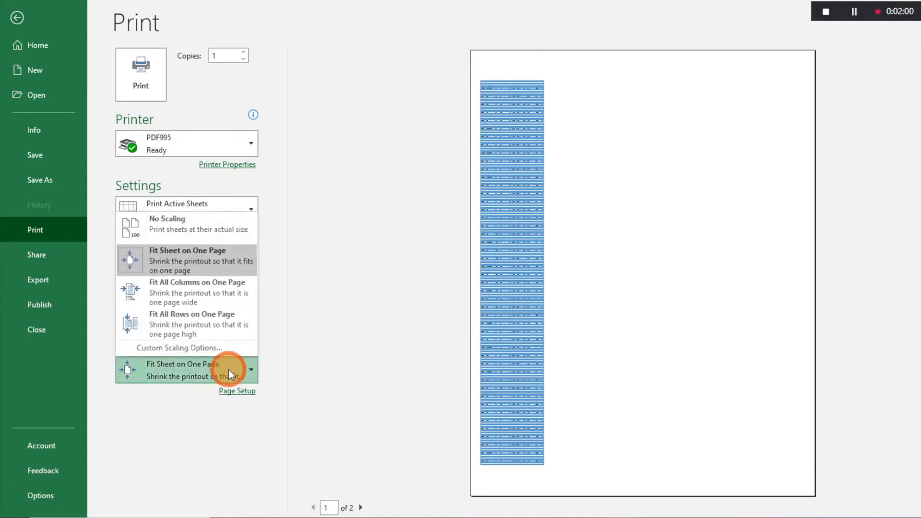
click(217, 295)
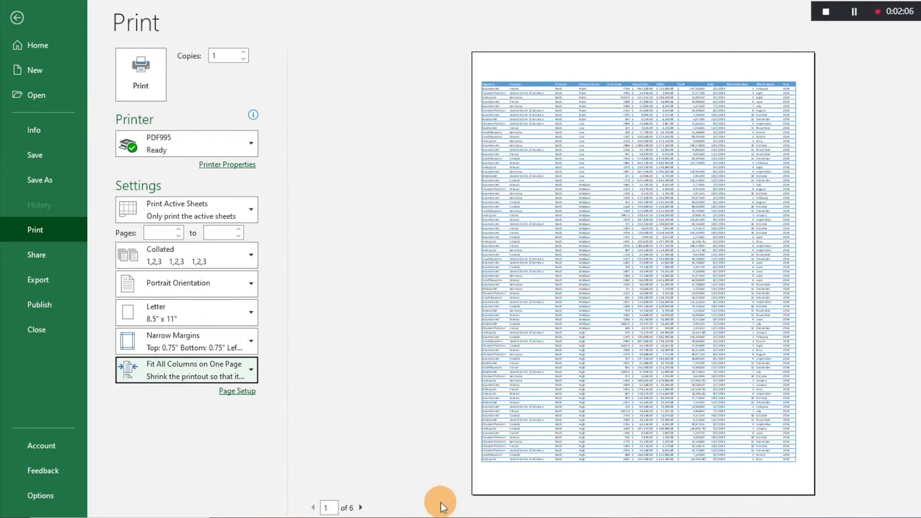
click(361, 507)
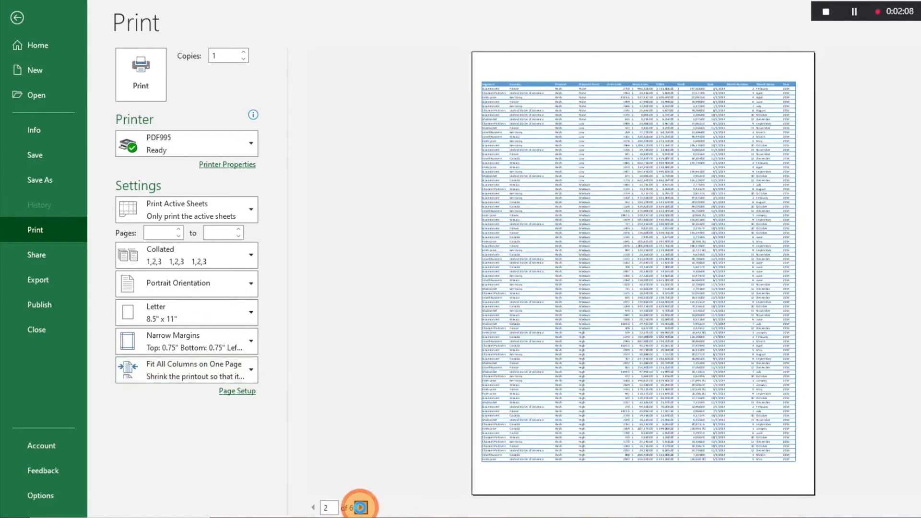
click(361, 508)
click(361, 507)
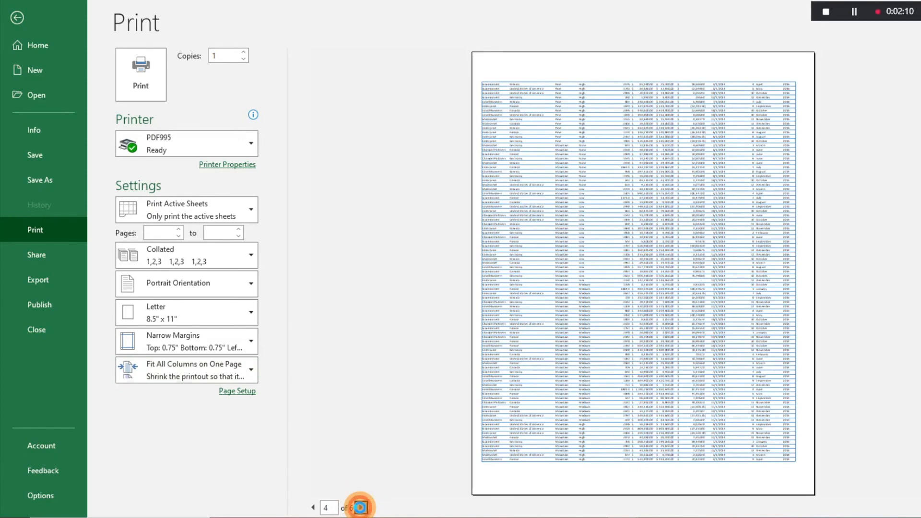
- Set the print scaling to Fit All Rows on One Page, check the first page and return to the worksheet
click(236, 365)
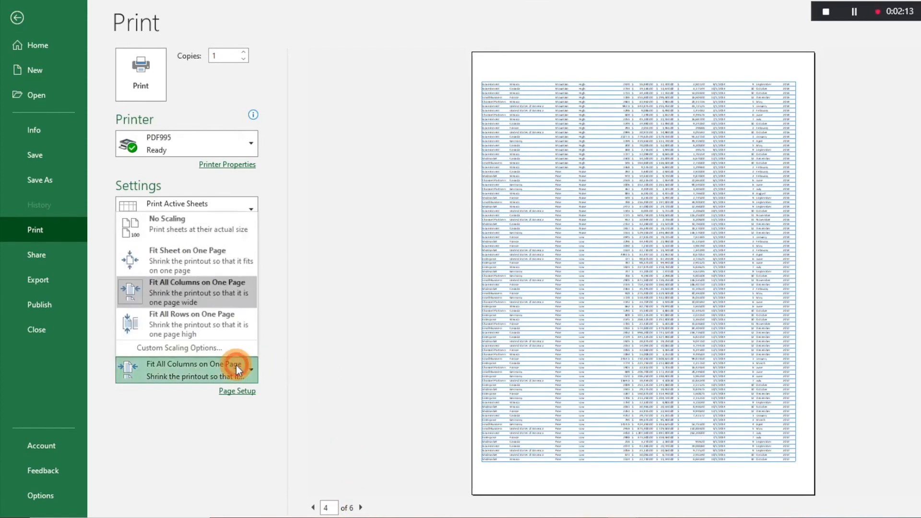
click(215, 324)
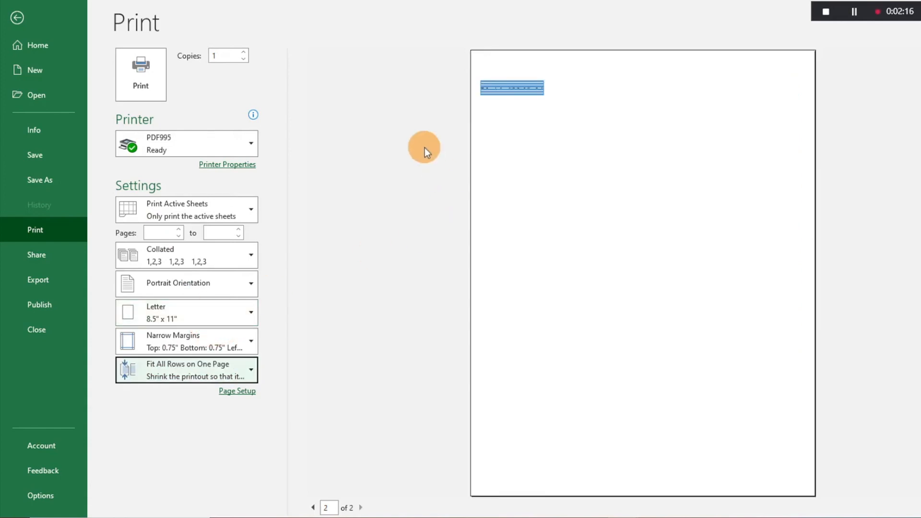
click(313, 508)
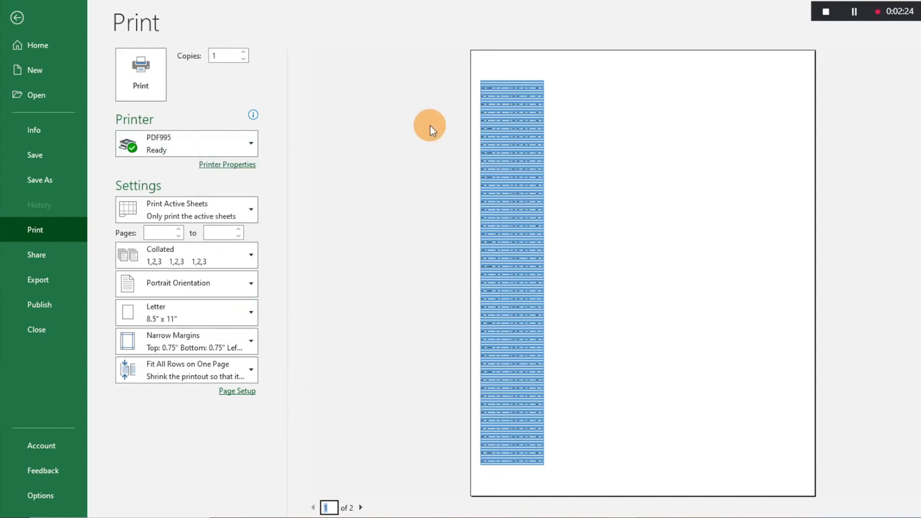
click(17, 20)
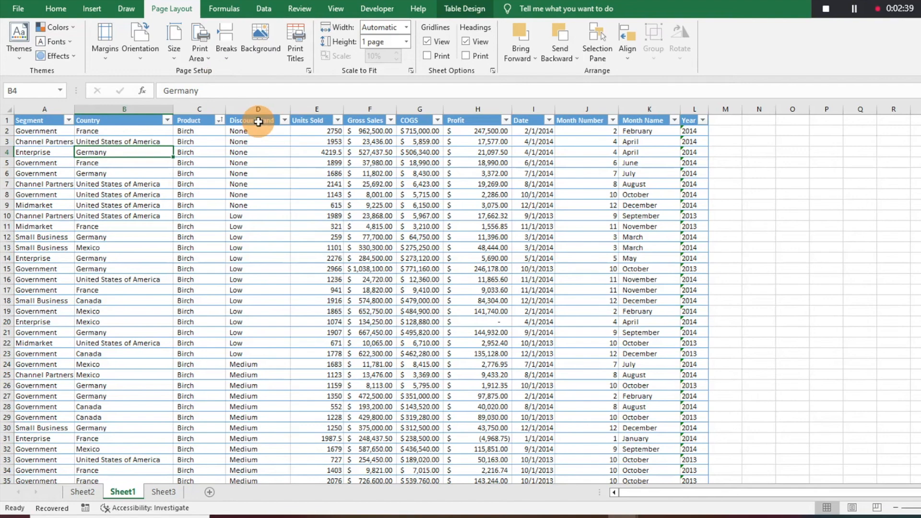
- Set the range A1:L21 of the table as the print area
drag(32, 122, 705, 344)
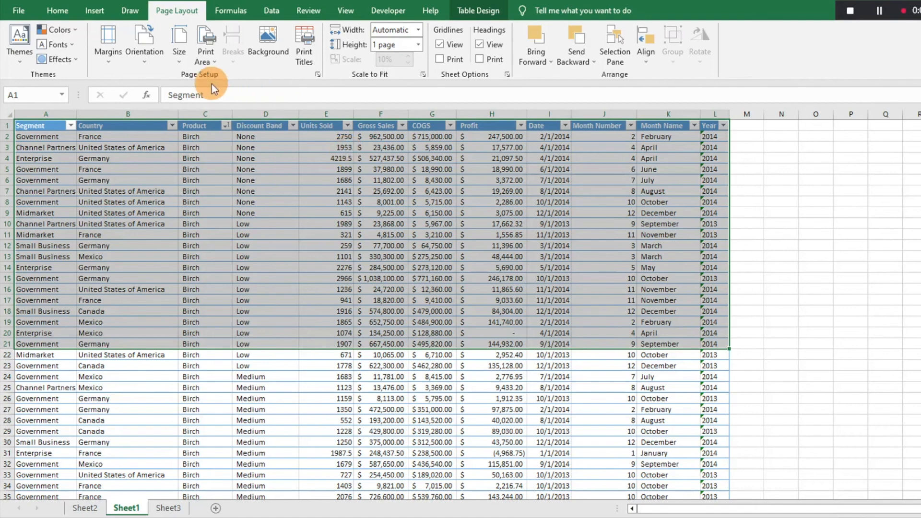
click(208, 56)
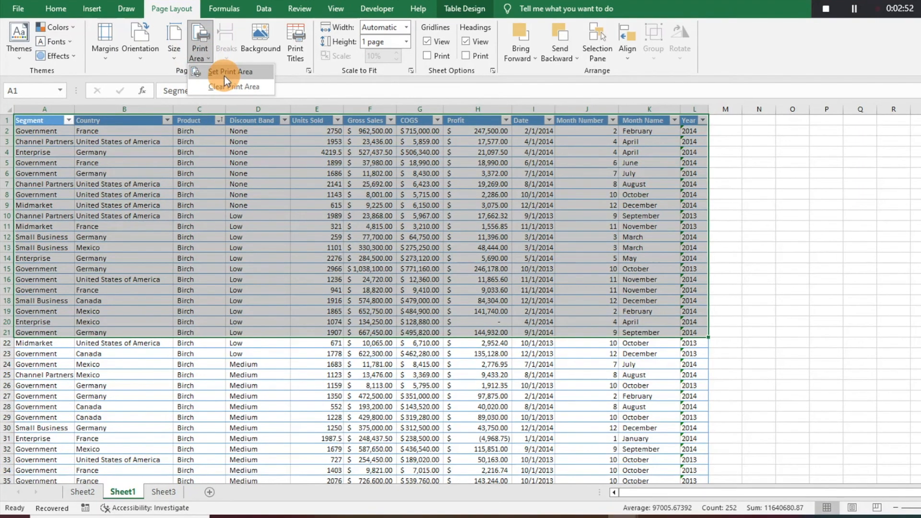
click(224, 75)
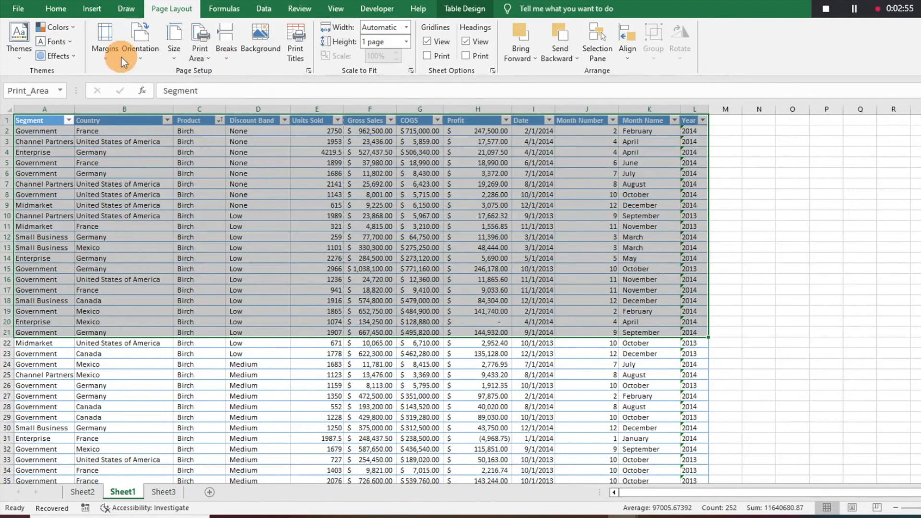
- Preview the printout, set its scaling to Fit All Columns on One Page and return to the worksheet
click(21, 11)
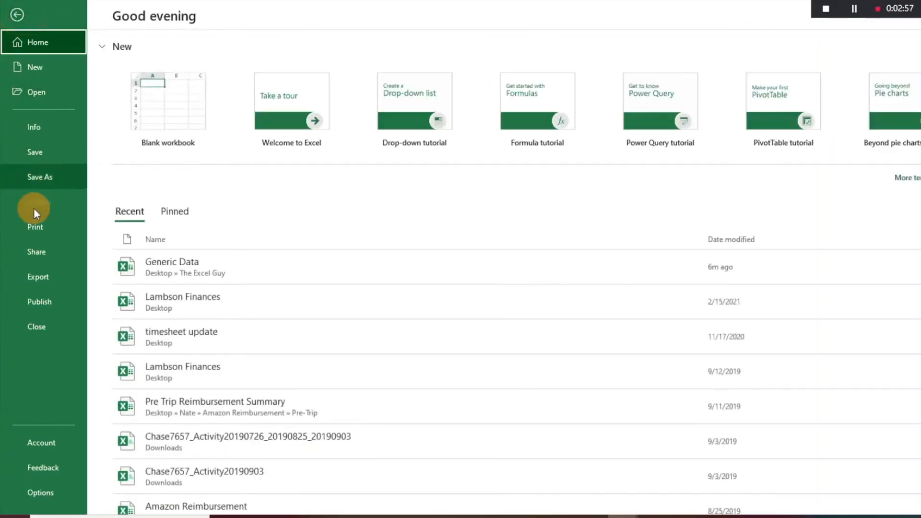
click(37, 227)
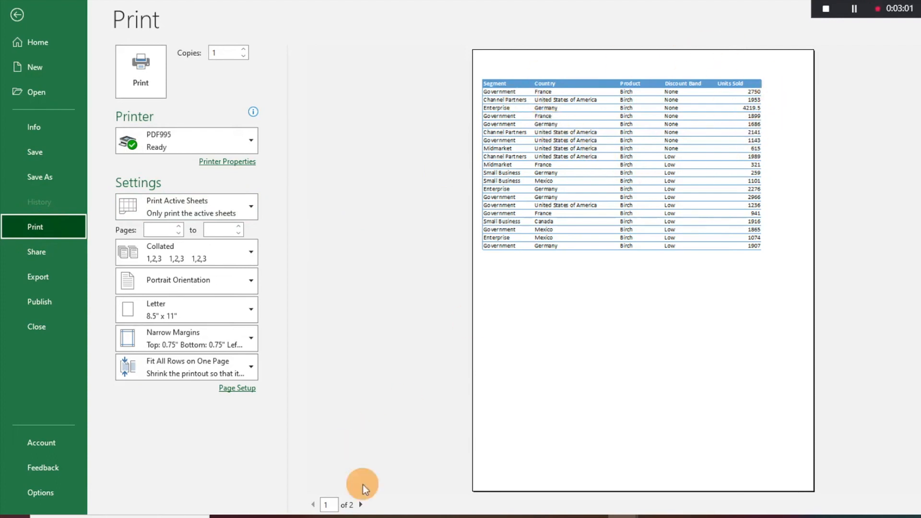
click(361, 505)
click(189, 374)
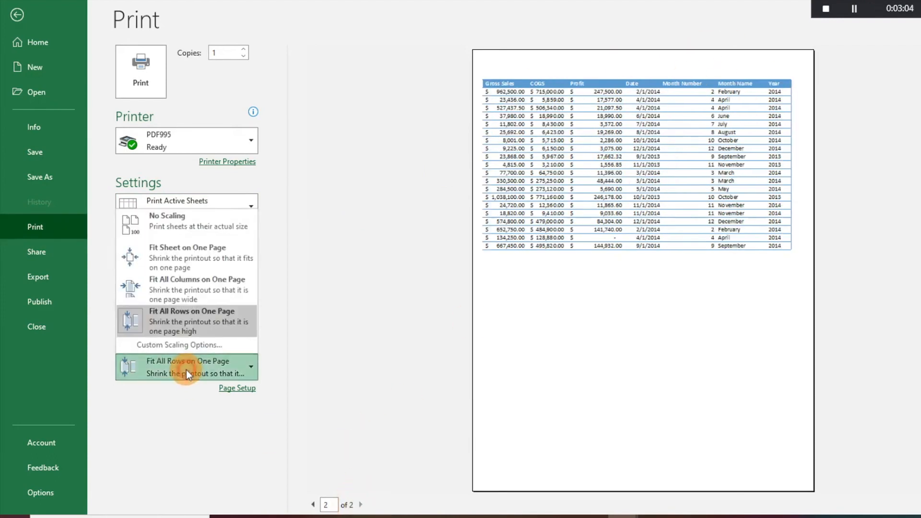
click(186, 293)
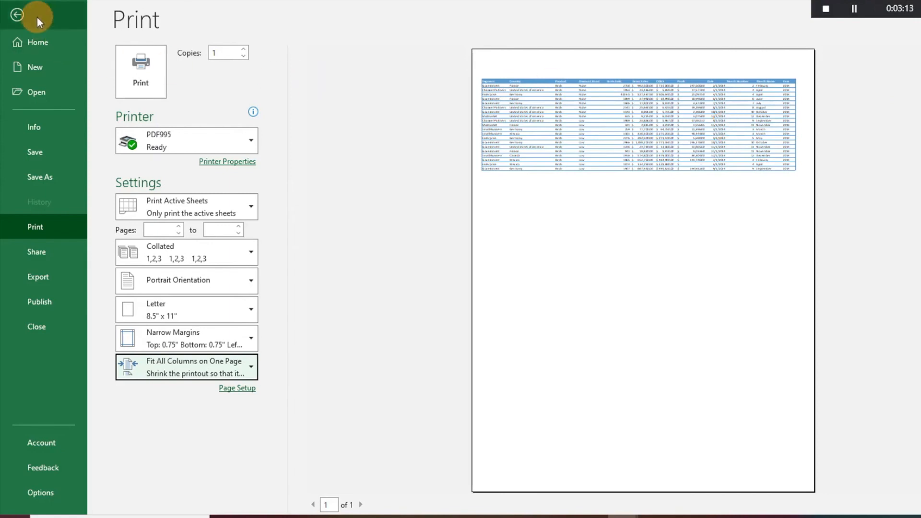
click(14, 14)
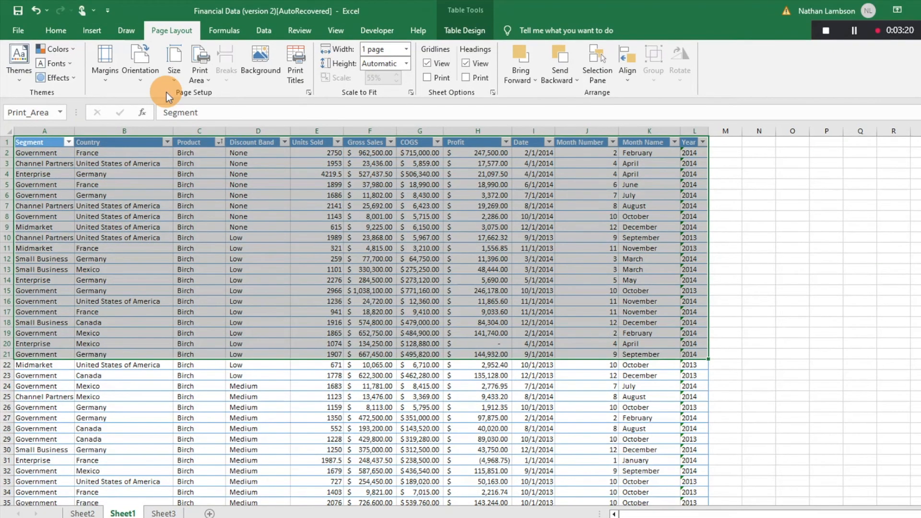
- Clear the print area of Sheet1 and deselect the range by selecting cell D22
click(198, 66)
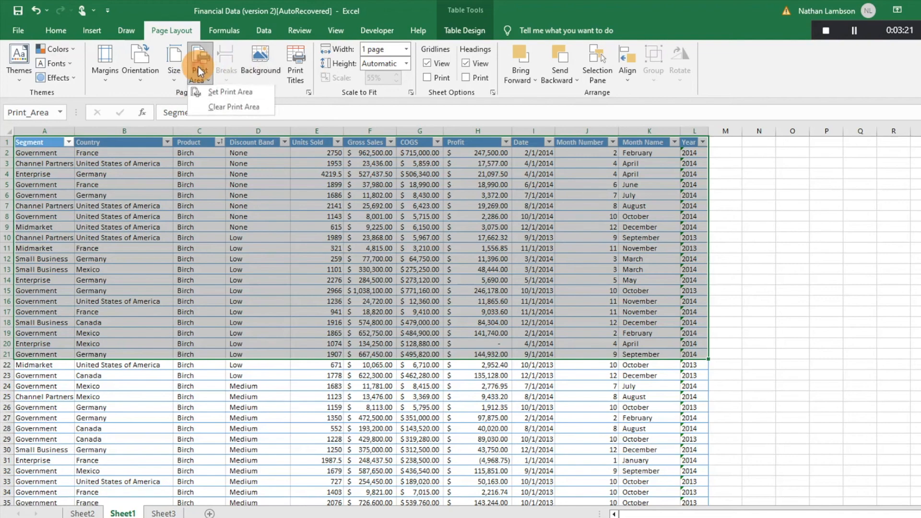
click(225, 109)
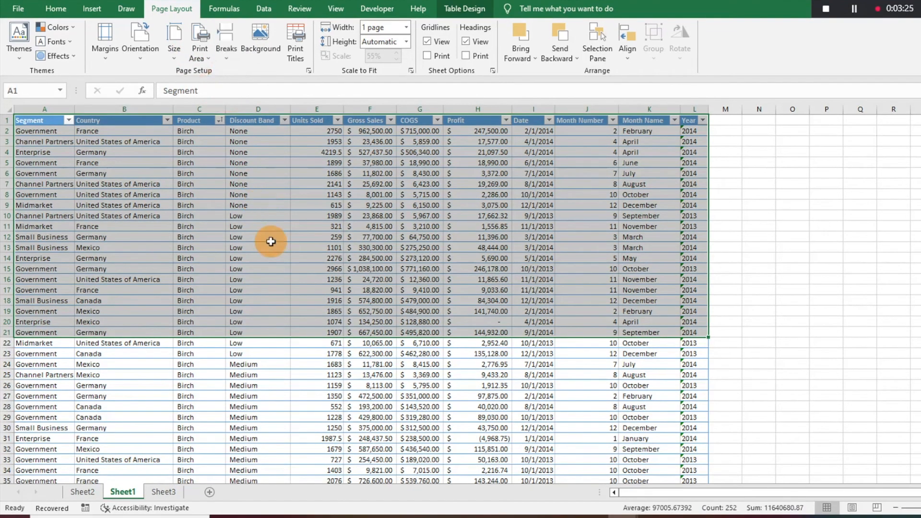
click(277, 342)
- Set row 1 ($1:$1) as the title row to repeat on every printed page of Sheet1
click(298, 68)
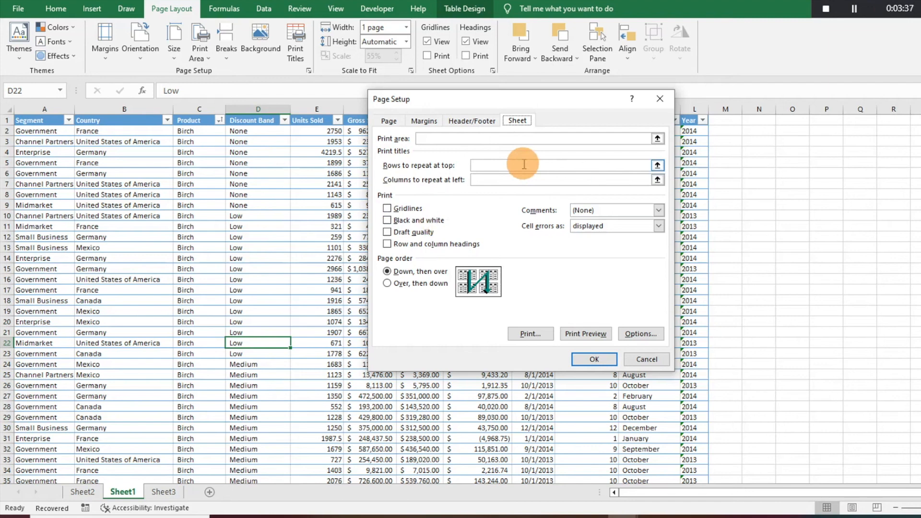
click(658, 166)
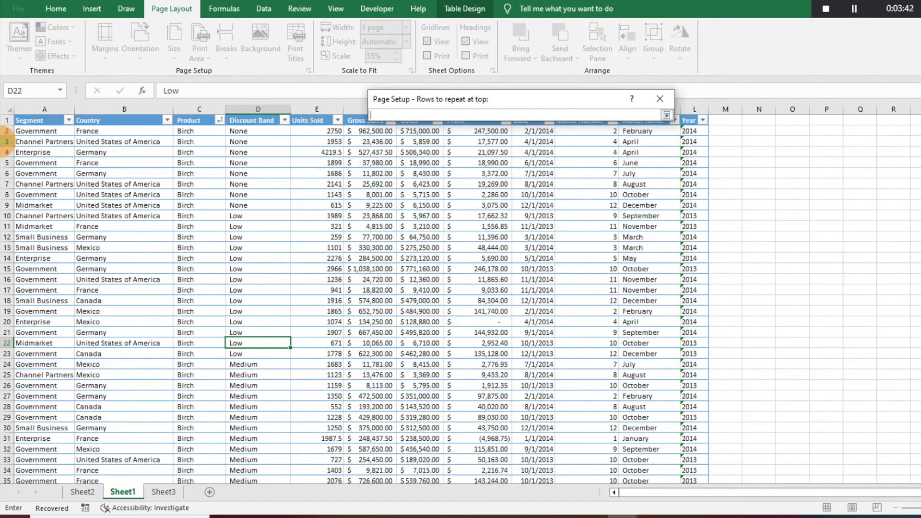
click(4, 120)
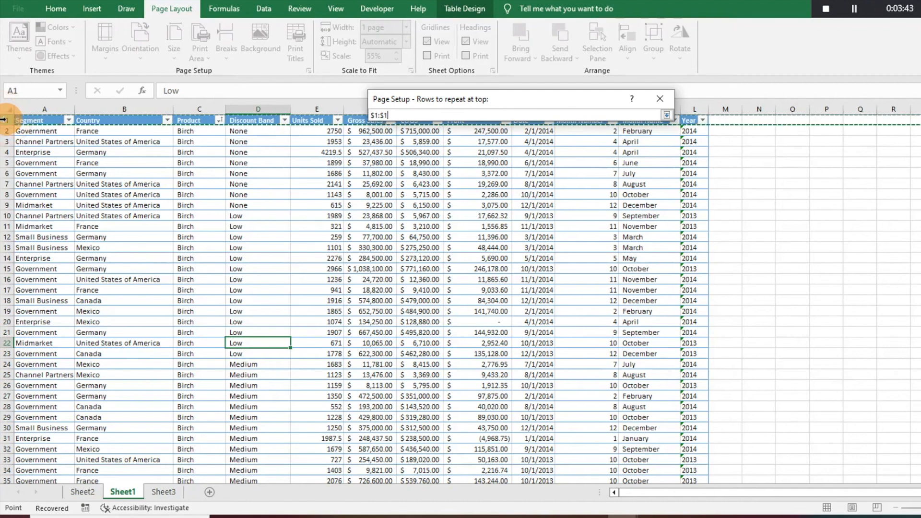
key(Return)
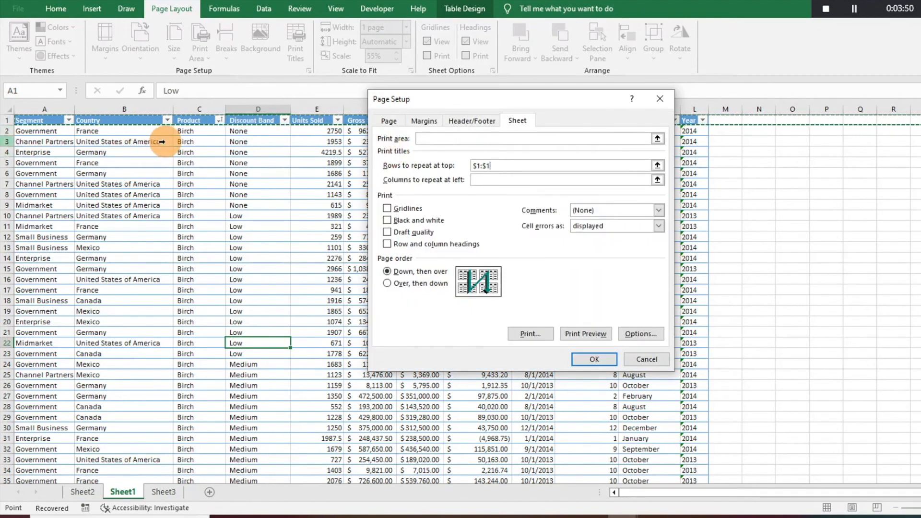
- Set column A ($A:$A) as the column to repeat at the left of each printed page and apply the page setup
click(544, 179)
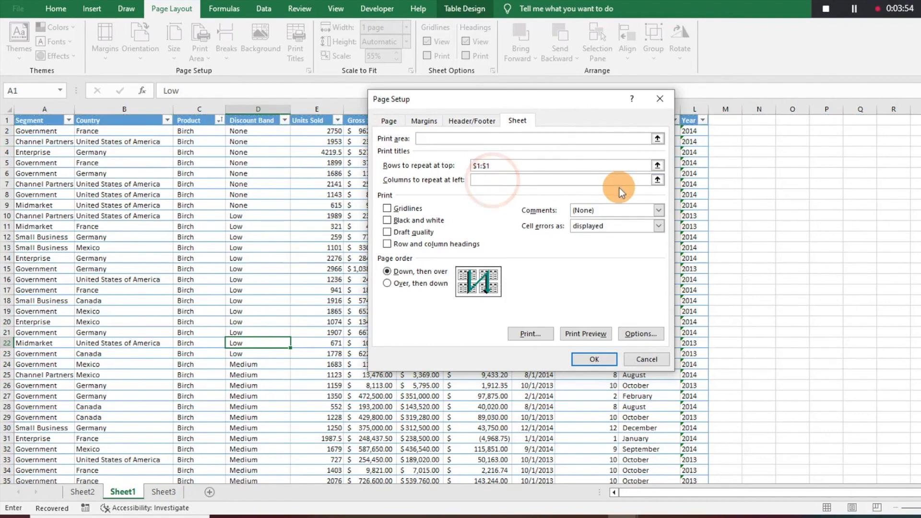
click(656, 182)
click(54, 110)
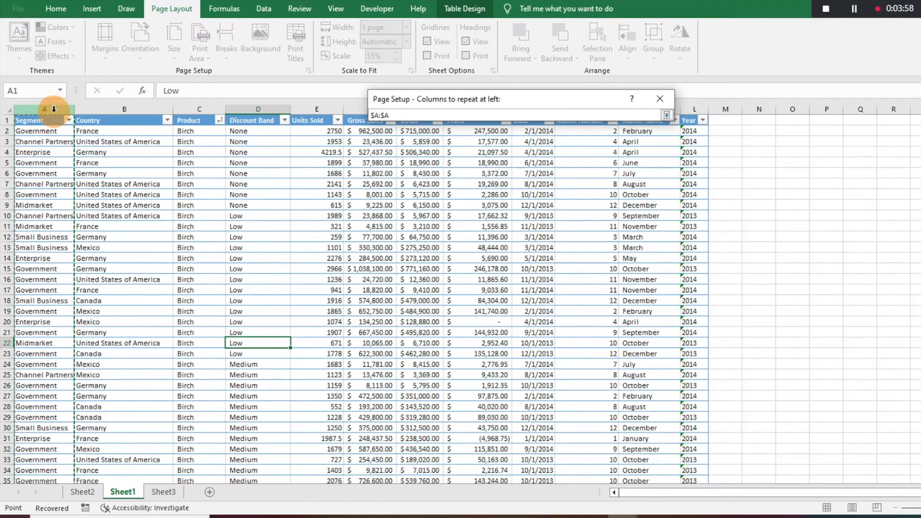
key(Return)
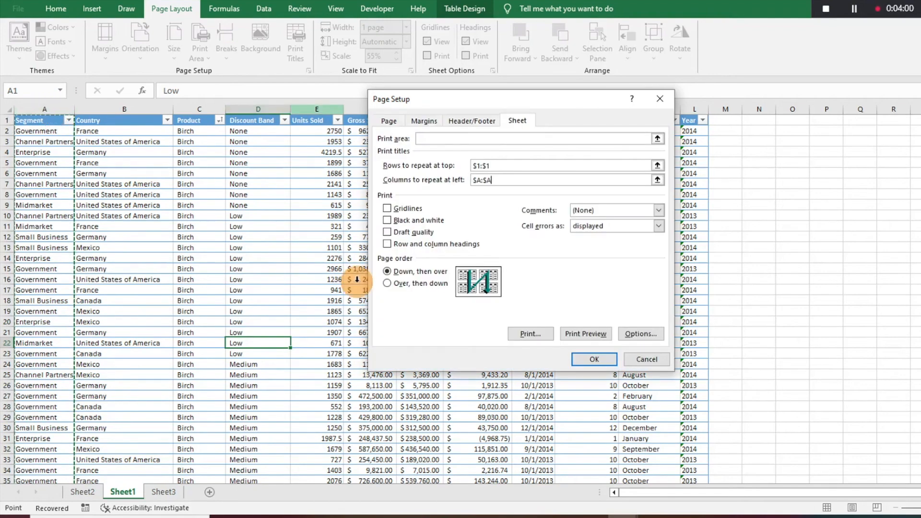
click(588, 361)
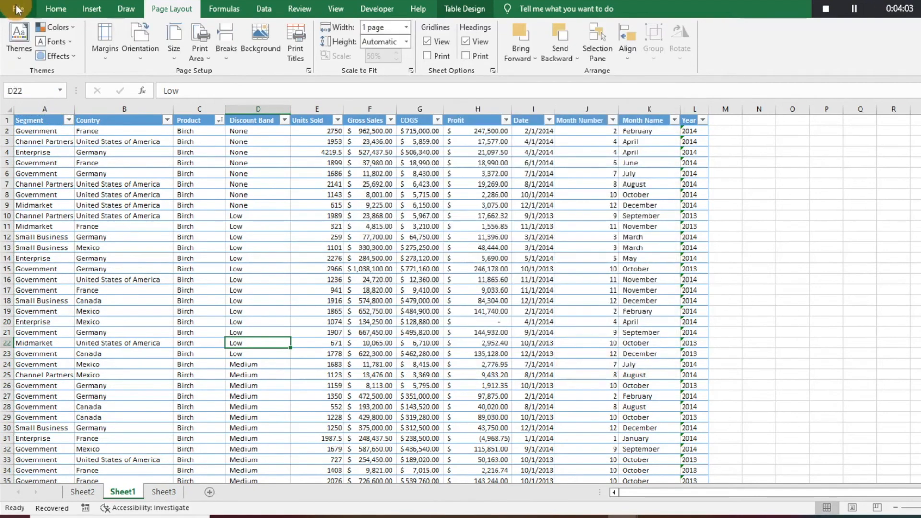
- Preview the printout of the sheet and set its scaling to No Scaling
click(19, 8)
click(41, 224)
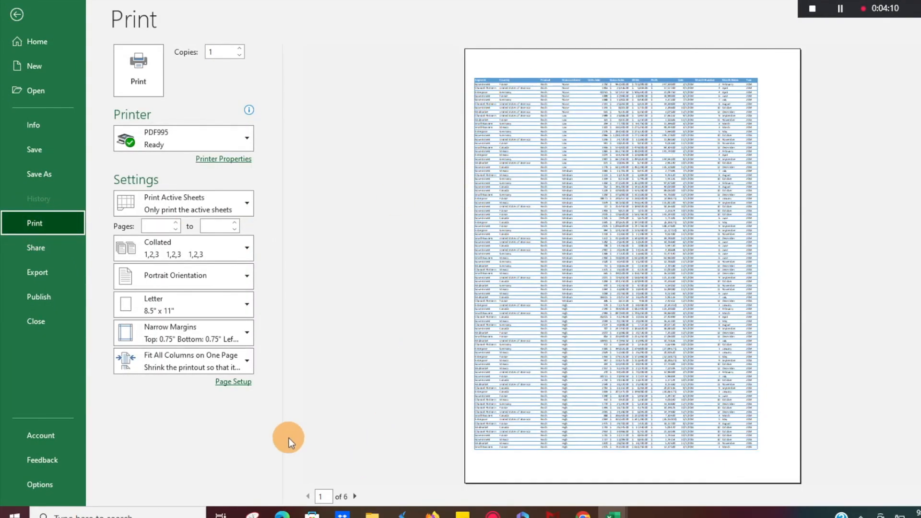
click(201, 356)
click(174, 226)
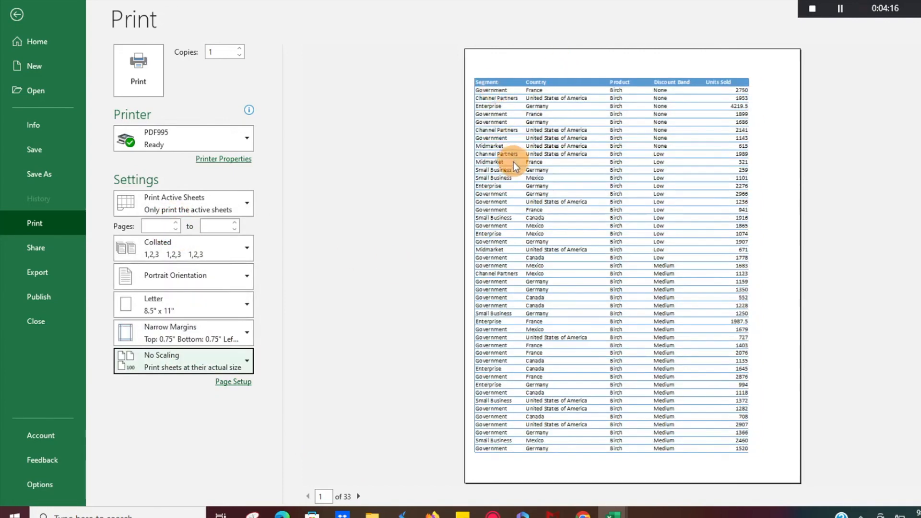
- Check the repeated titles on the preview pages up to page 4 and return to the worksheet
click(359, 497)
click(362, 498)
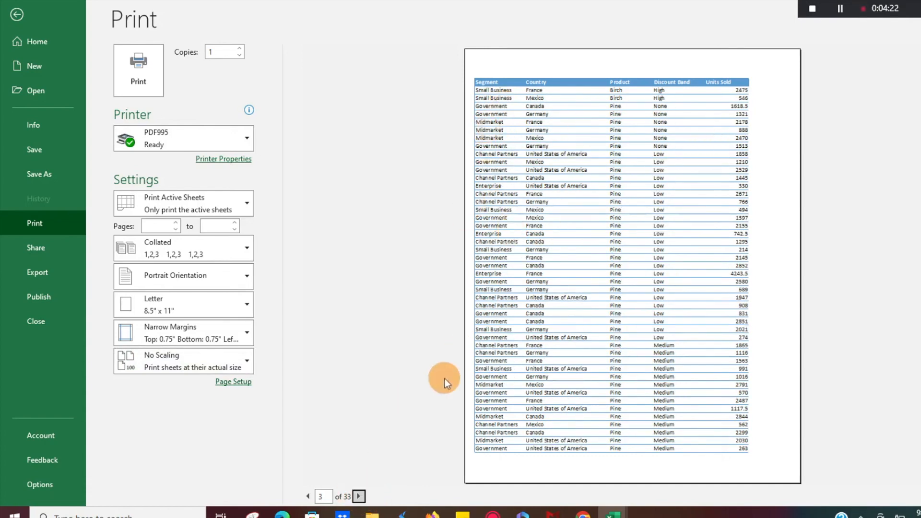
click(359, 497)
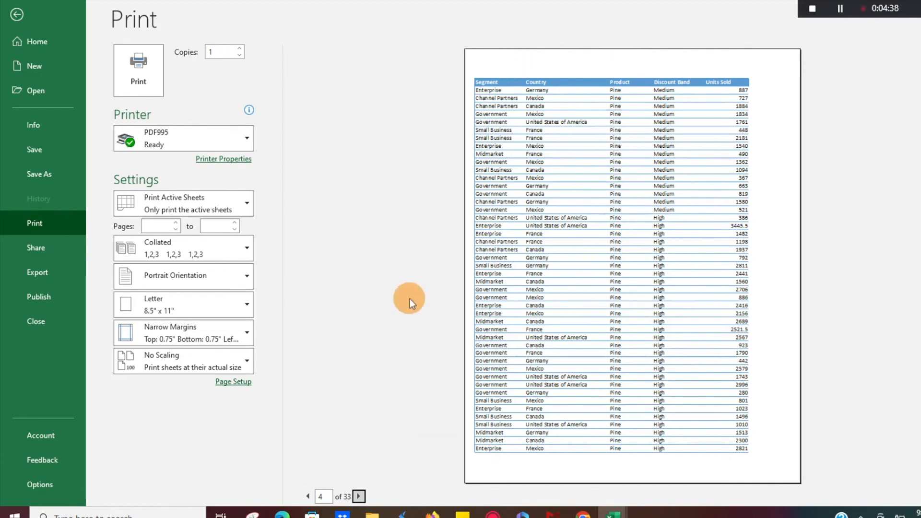
click(21, 16)
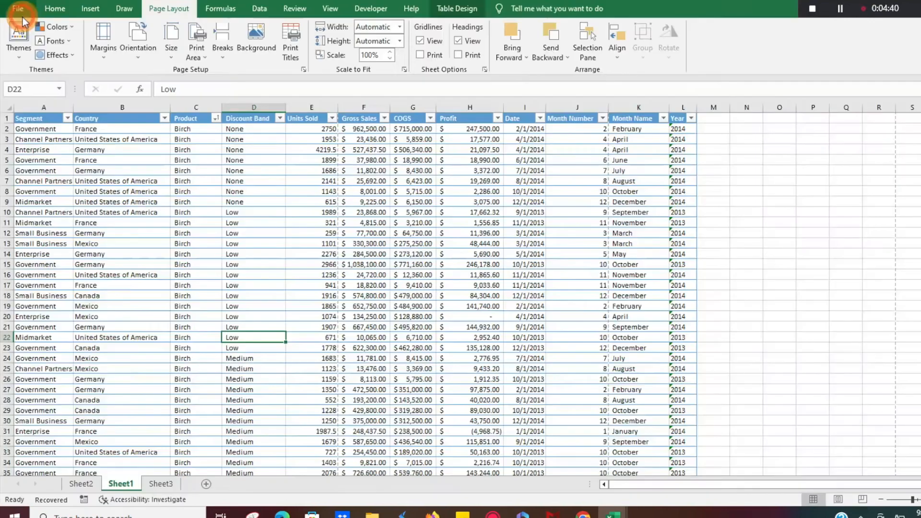